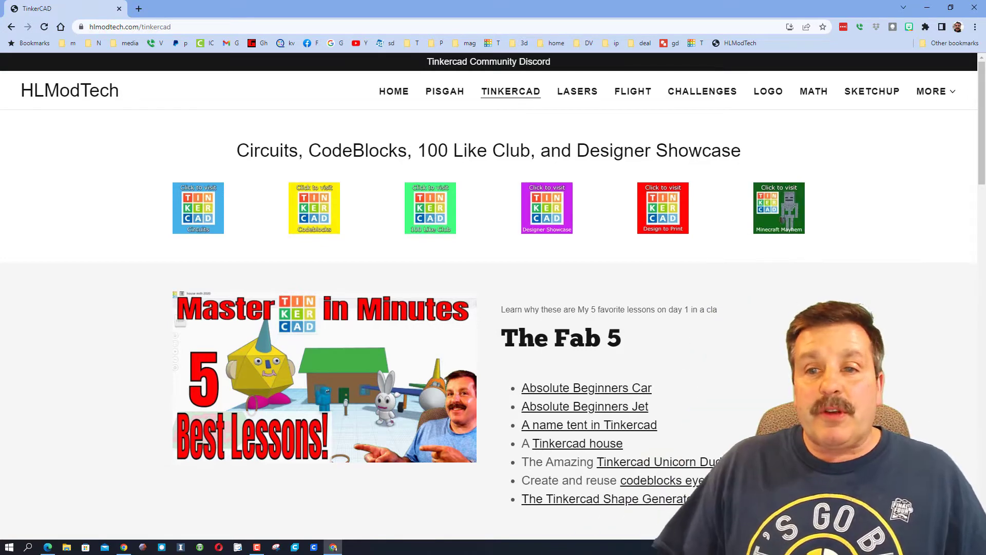
Open the Designer Showcase page and examine its design submission and shoutout request options.
{"action": "left_click", "coordinate": [547, 207]}
{"action": "scroll", "coordinate": [489, 309], "scroll_direction": "down", "scroll_amount": 3}
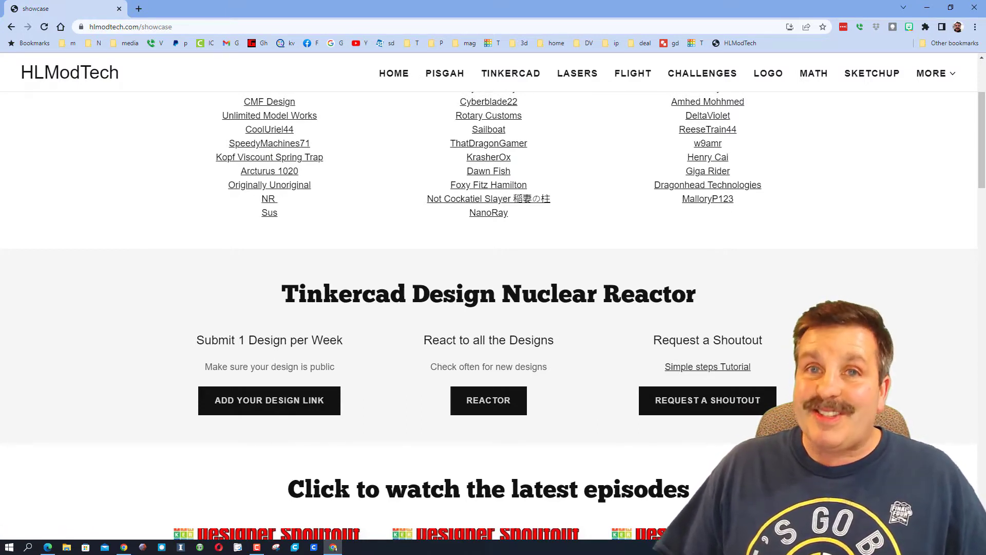
Switch to the Tinkercad browser window and load the Sauber-Mercedes C9 design from the copied link.
{"action": "key", "text": "alt+Tab"}
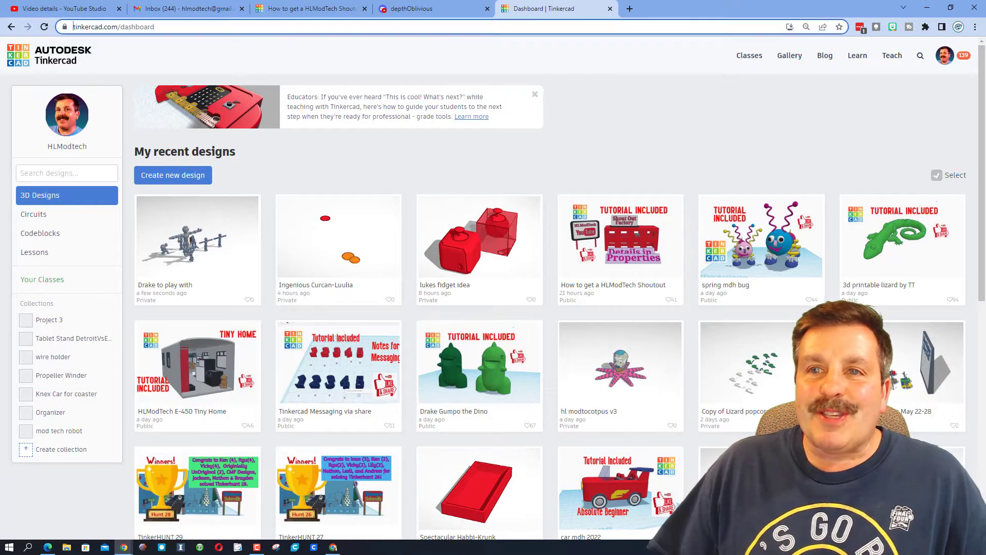
{"action": "right_click", "coordinate": [595, 26]}
{"action": "left_click", "coordinate": [668, 122]}
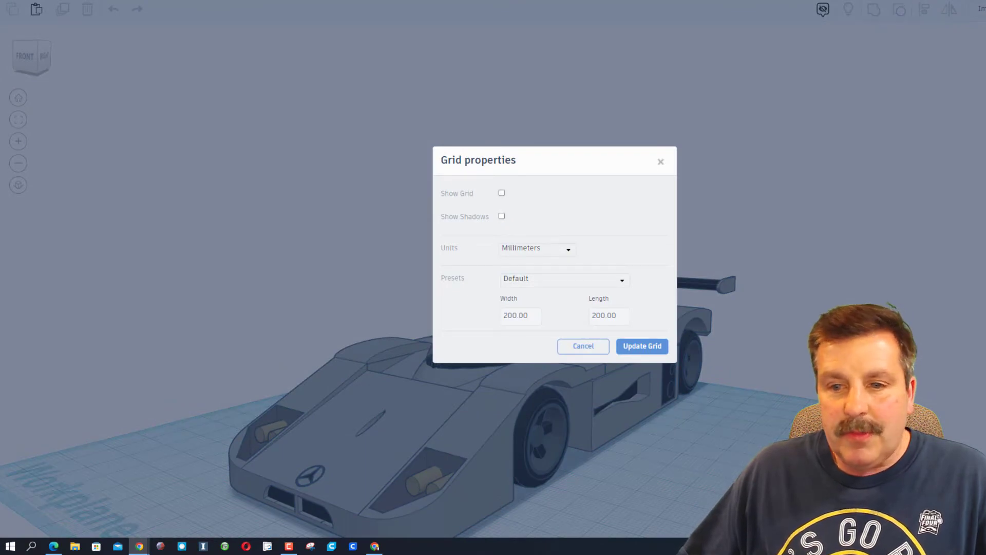
Apply the grid properties with grid and shadows turned off, and show the notes on the car.
{"action": "key", "text": "Return"}
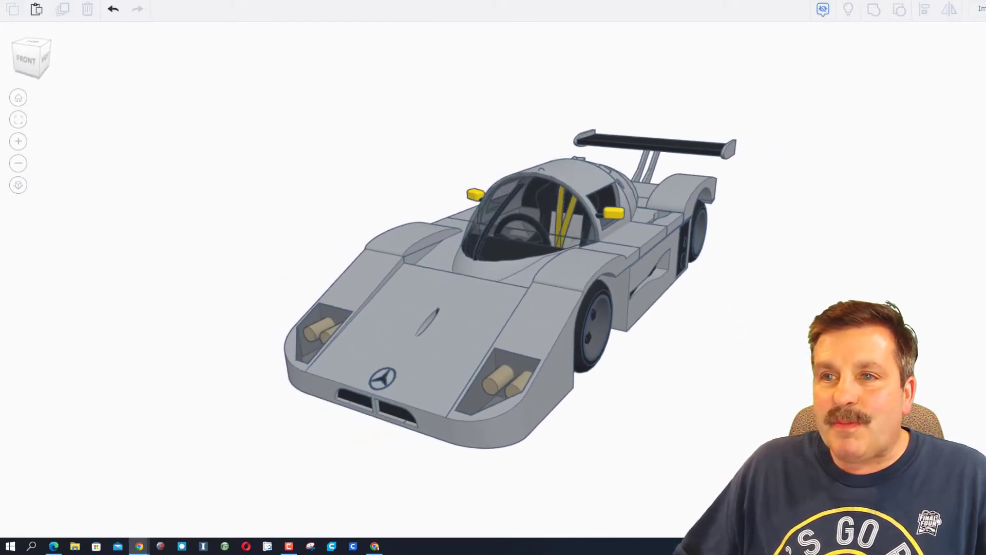
{"action": "key", "text": "shift+n"}
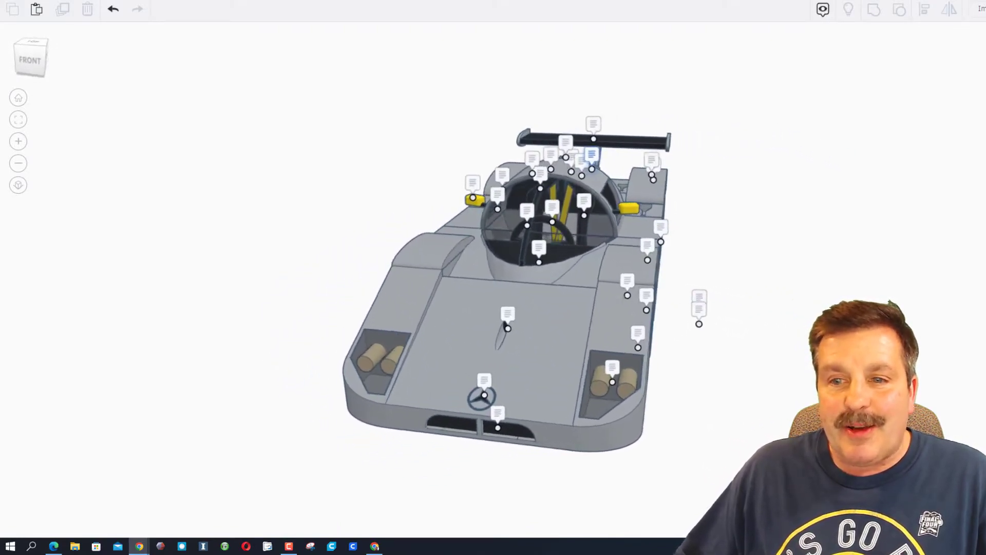
Read the notes attached to the car's front emblem and headlight.
{"action": "left_click", "coordinate": [377, 364]}
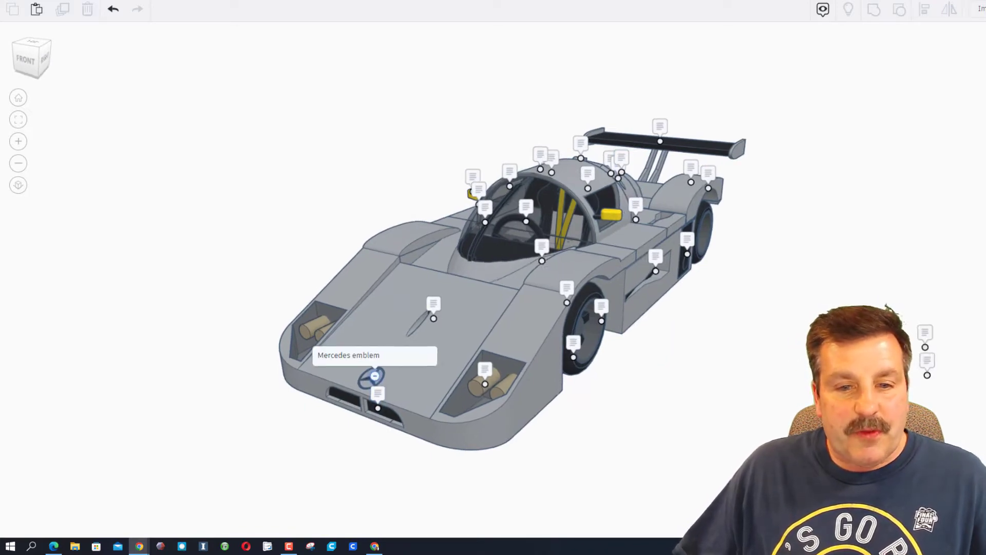
{"action": "left_click", "coordinate": [461, 362]}
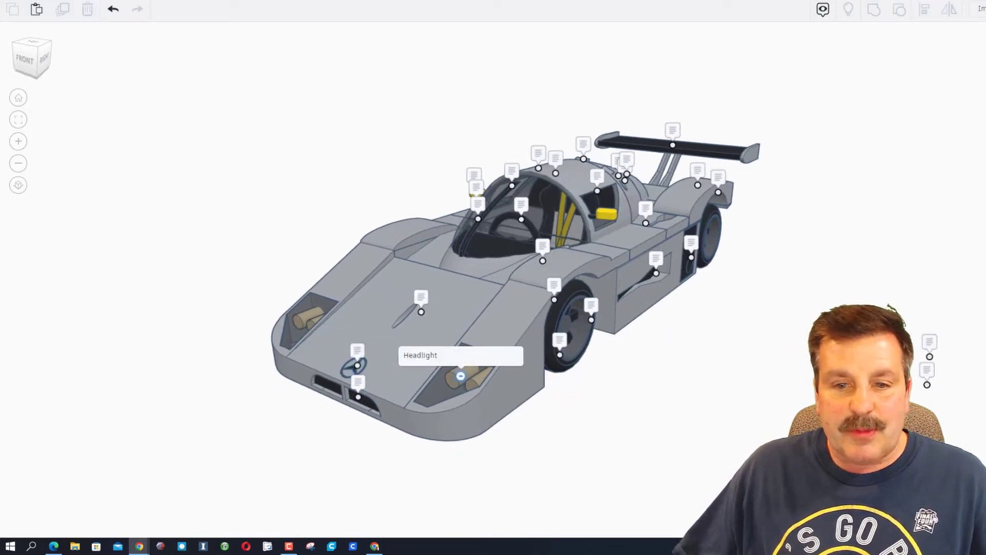
{"action": "mouse_move", "coordinate": [591, 311]}
{"action": "right_mouse_down"}
{"action": "mouse_move", "coordinate": [511, 315]}
{"action": "mouse_move", "coordinate": [473, 304]}
{"action": "right_mouse_up"}
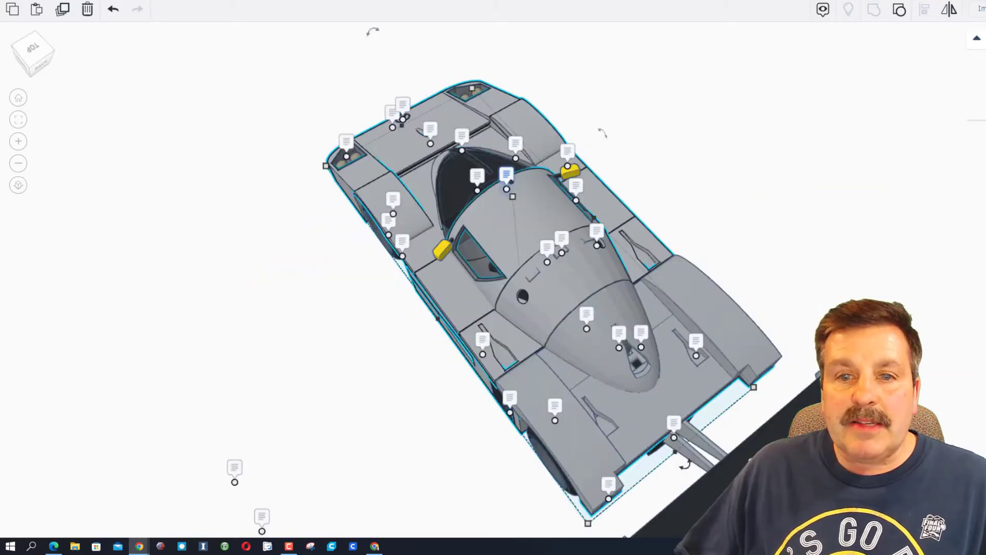
Read the notes on the car's roof, side mirror and rear engine area.
{"action": "mouse_move", "coordinate": [507, 175]}
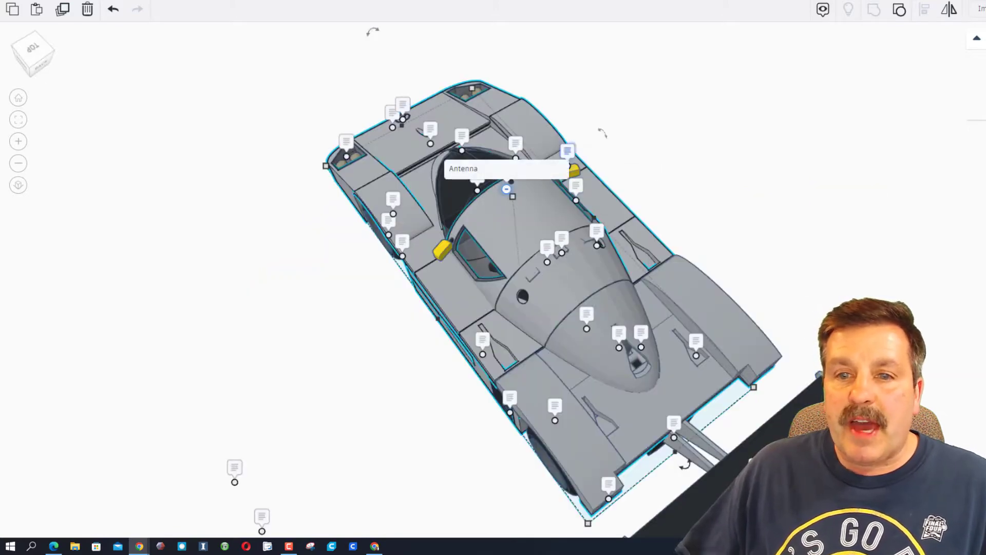
{"action": "mouse_move", "coordinate": [567, 151]}
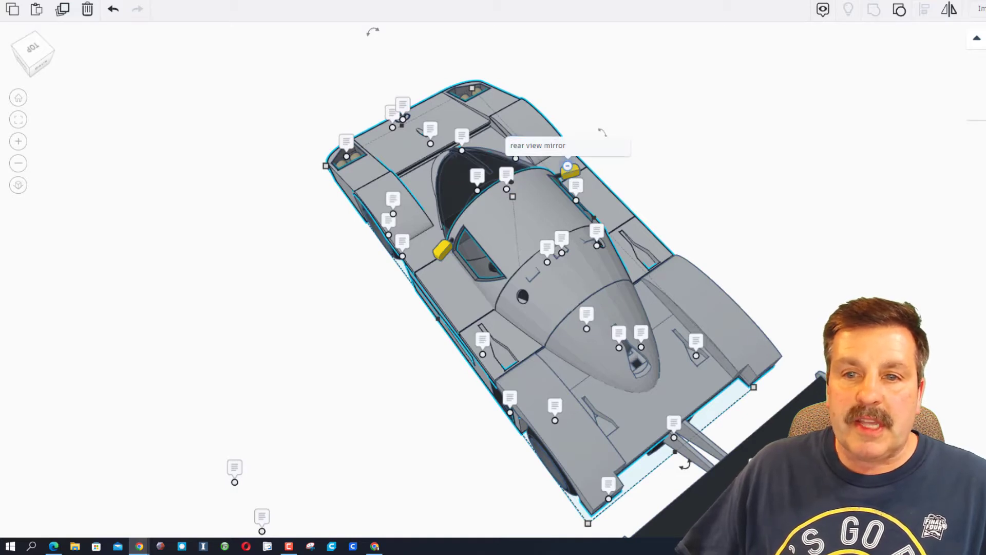
{"action": "mouse_move", "coordinate": [516, 158]}
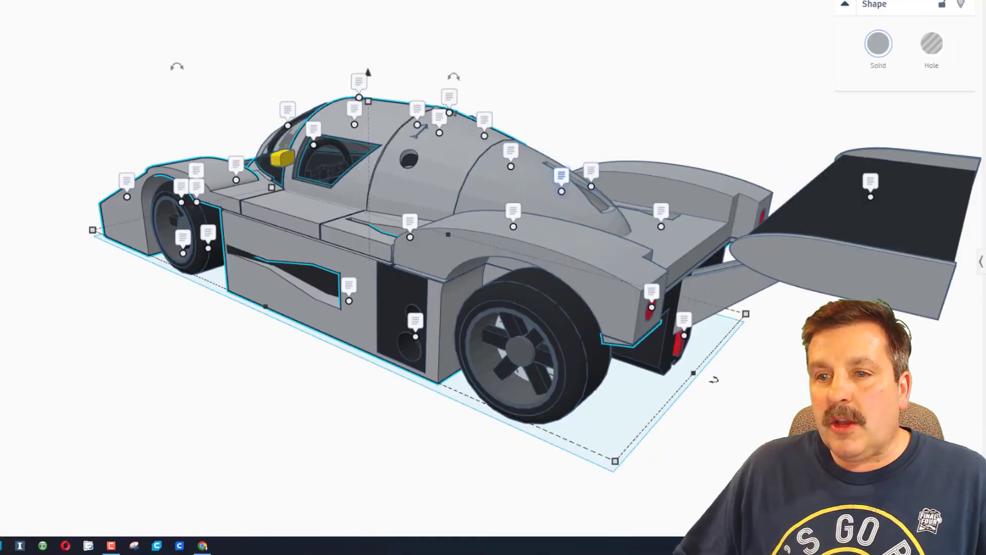
{"action": "mouse_move", "coordinate": [711, 213]}
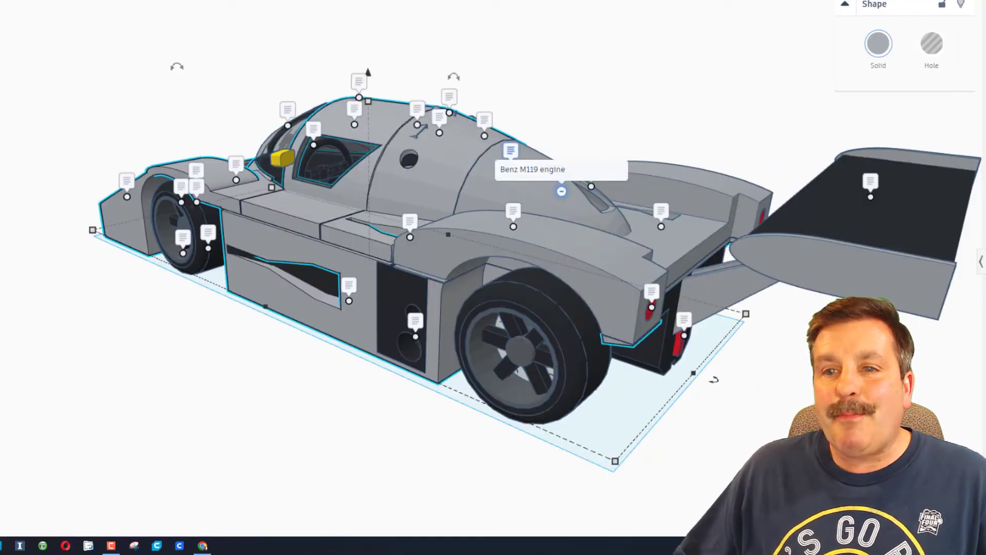
{"action": "mouse_move", "coordinate": [510, 166]}
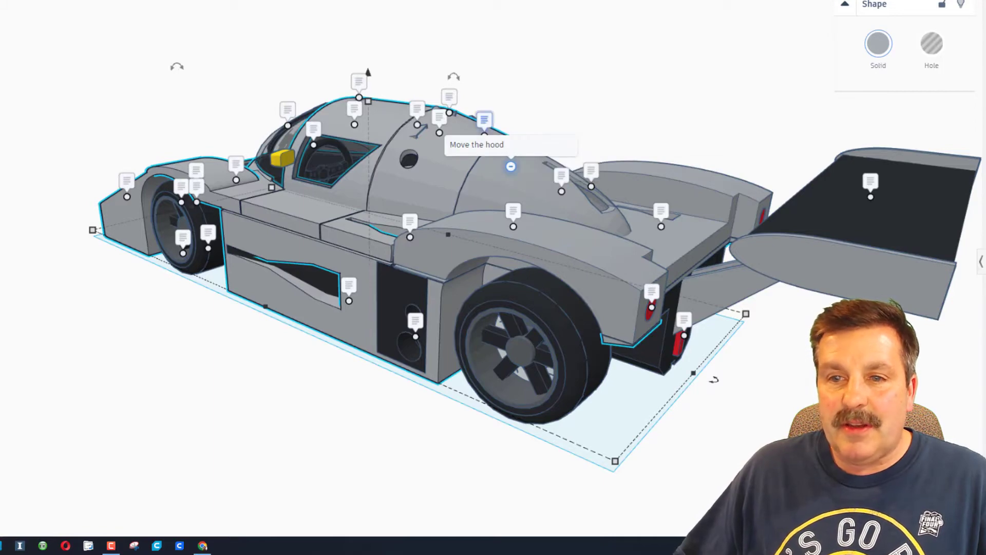
{"action": "mouse_move", "coordinate": [485, 136]}
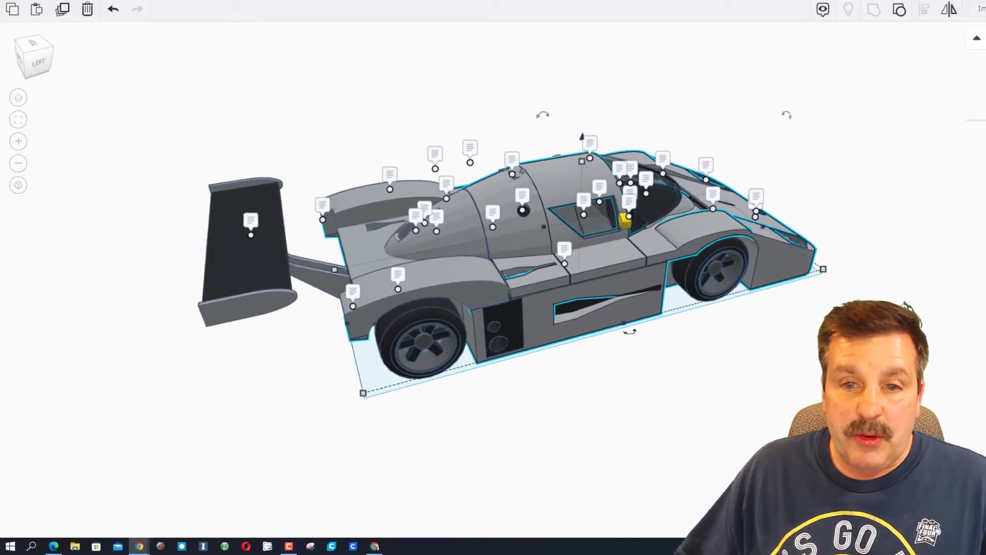
Hide all notes and hide the rear body cover to expose the engine bay.
{"action": "left_click", "coordinate": [822, 10]}
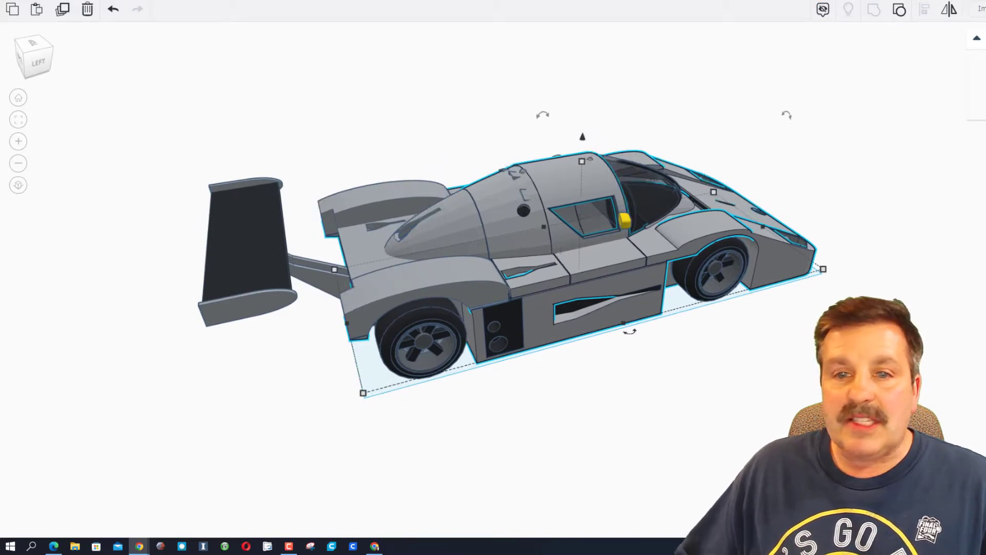
{"action": "left_click", "coordinate": [421, 272]}
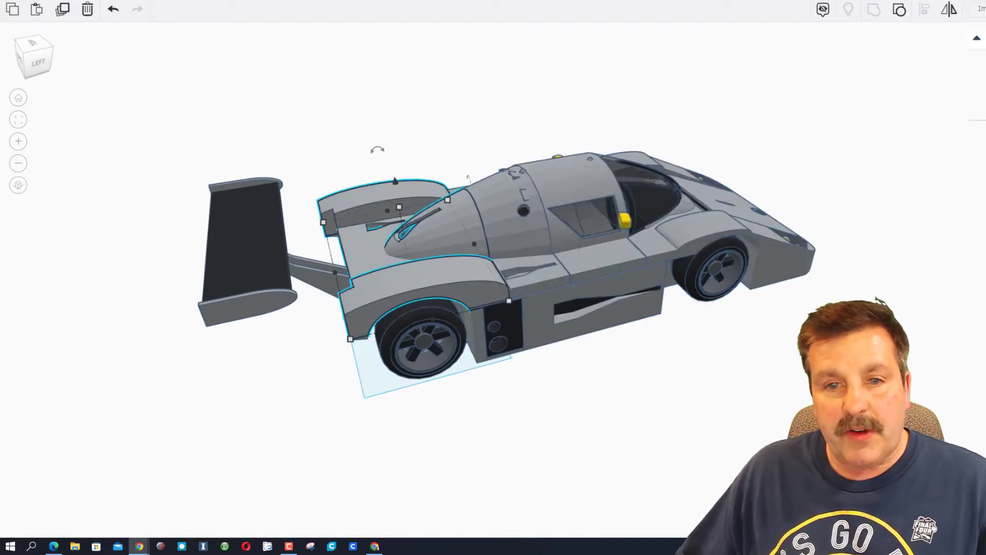
{"action": "key", "text": "ctrl+h"}
{"action": "right_click_drag", "start_coordinate": [514, 288], "coordinate": [616, 313]}
{"action": "scroll", "coordinate": [566, 292], "scroll_direction": "up", "scroll_amount": 3}
{"action": "scroll", "coordinate": [452, 267], "scroll_direction": "up", "scroll_amount": 2}
{"action": "right_click_drag", "start_coordinate": [452, 268], "coordinate": [411, 272]}
Make the main car body transparent and examine the cockpit, chassis and headlight internals.
{"action": "left_click", "coordinate": [452, 355]}
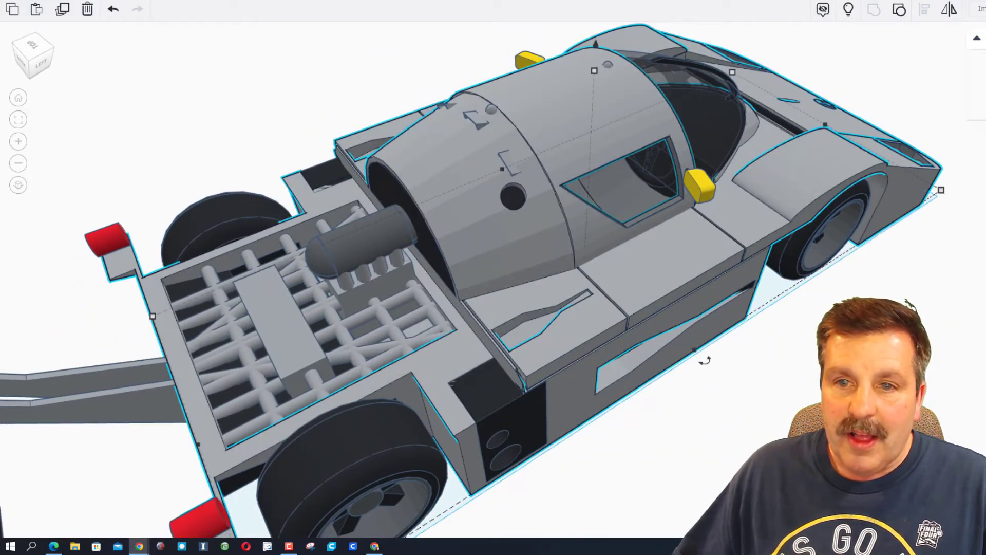
{"action": "right_click_drag", "start_coordinate": [256, 295], "coordinate": [257, 267]}
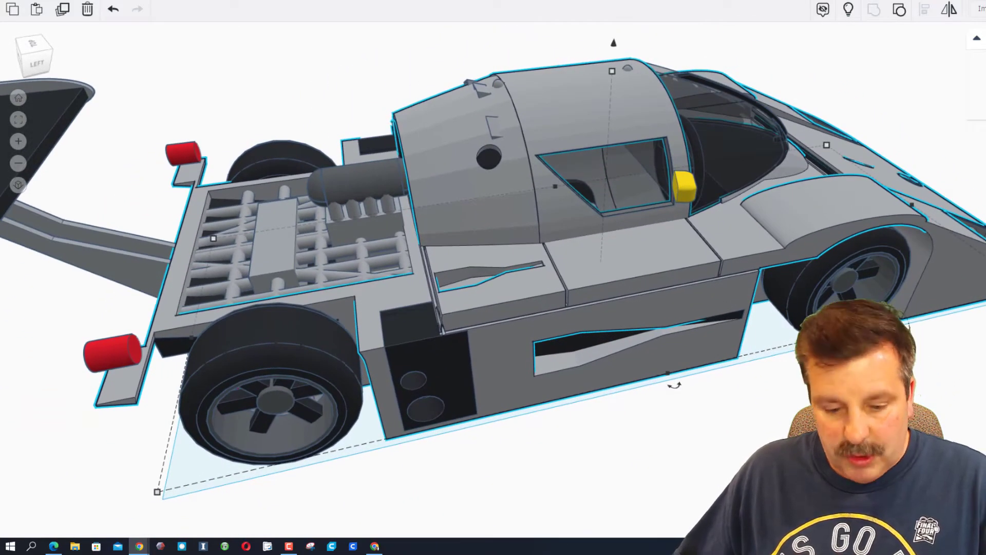
{"action": "key", "text": "t"}
{"action": "scroll", "coordinate": [557, 277], "scroll_direction": "up", "scroll_amount": 3}
{"action": "right_click_drag", "start_coordinate": [557, 277], "coordinate": [534, 290]}
{"action": "right_click_drag", "start_coordinate": [586, 272], "coordinate": [345, 239]}
{"action": "scroll", "coordinate": [535, 260], "scroll_direction": "down", "scroll_amount": 2}
{"action": "scroll", "coordinate": [532, 255], "scroll_direction": "down", "scroll_amount": 2}
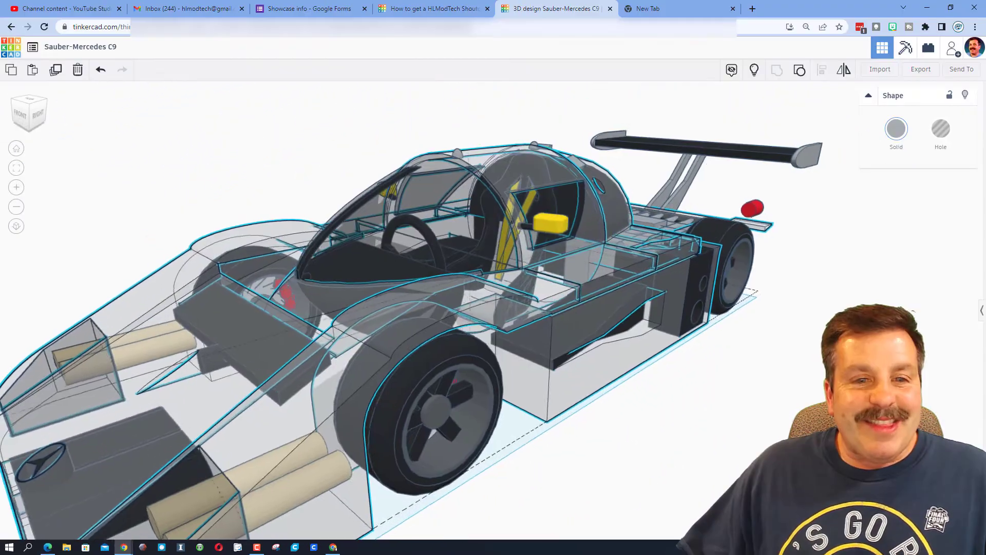
{"action": "right_click_drag", "start_coordinate": [355, 241], "coordinate": [356, 250]}
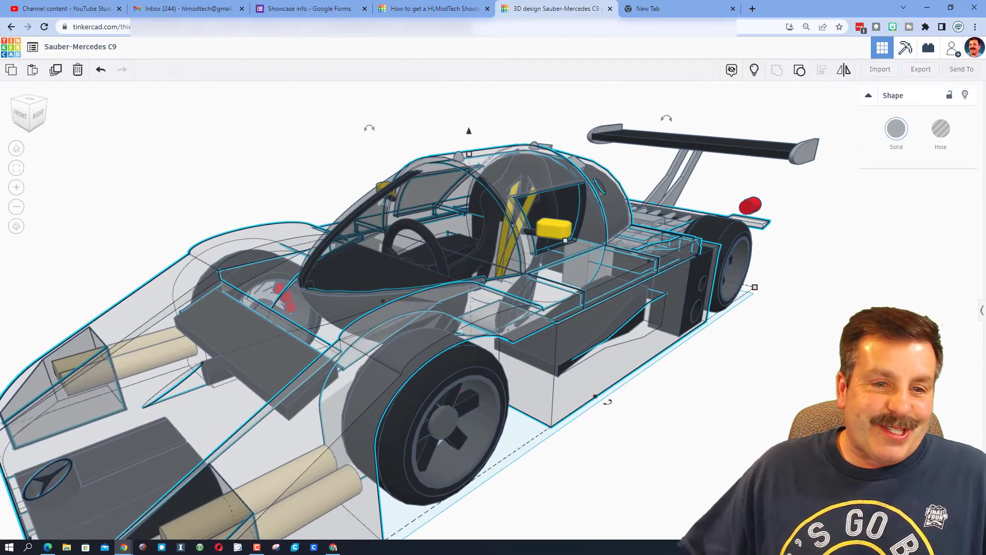
{"action": "mouse_move", "coordinate": [475, 323]}
{"action": "right_mouse_down"}
{"action": "mouse_move", "coordinate": [516, 340]}
{"action": "mouse_move", "coordinate": [455, 316]}
{"action": "mouse_move", "coordinate": [506, 329]}
{"action": "mouse_move", "coordinate": [485, 320]}
{"action": "right_mouse_up"}
{"action": "scroll", "coordinate": [501, 334], "scroll_direction": "down", "scroll_amount": 2}
Select every part of the car and switch transparency off.
{"action": "left_click", "coordinate": [506, 330]}
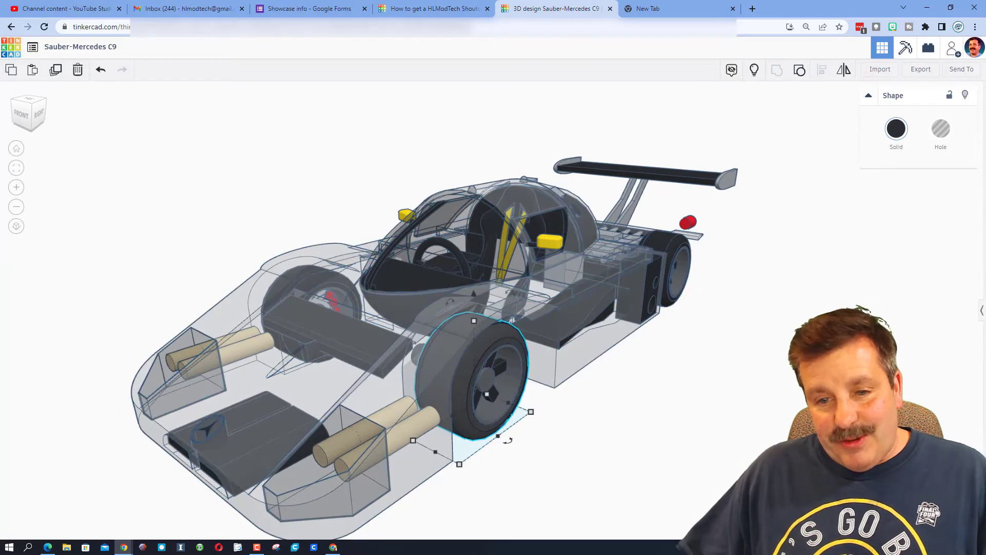
{"action": "key", "text": "ctrl+a"}
{"action": "key", "text": "t"}
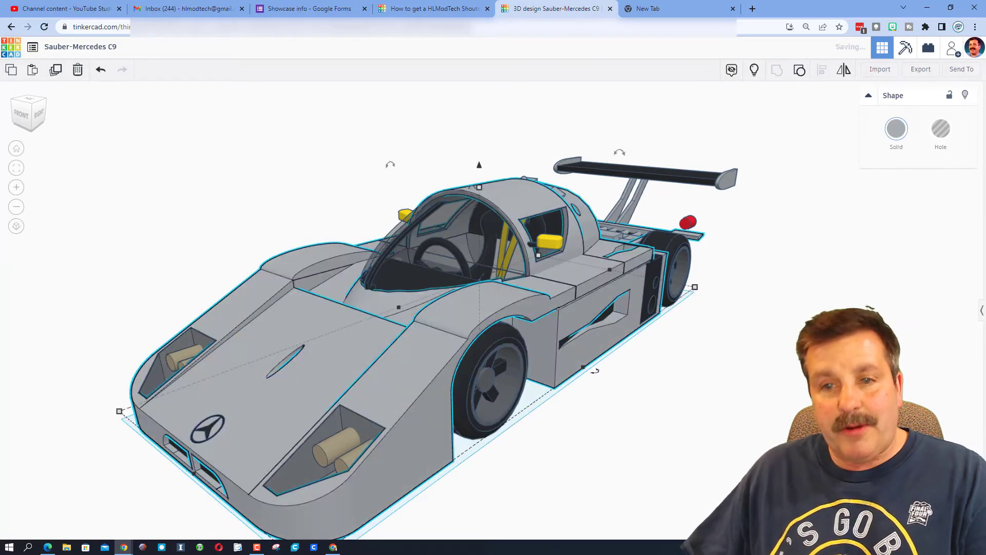
{"action": "right_click_drag", "start_coordinate": [511, 320], "coordinate": [460, 316]}
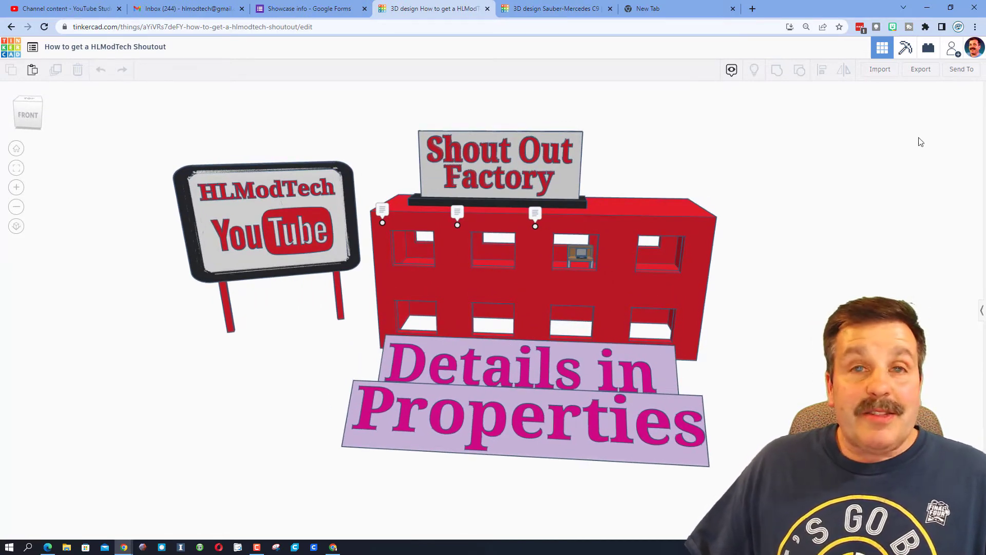
Generate a new collaboration link for the "How to get a HLModTech Shoutout" design.
{"action": "left_click", "coordinate": [953, 51]}
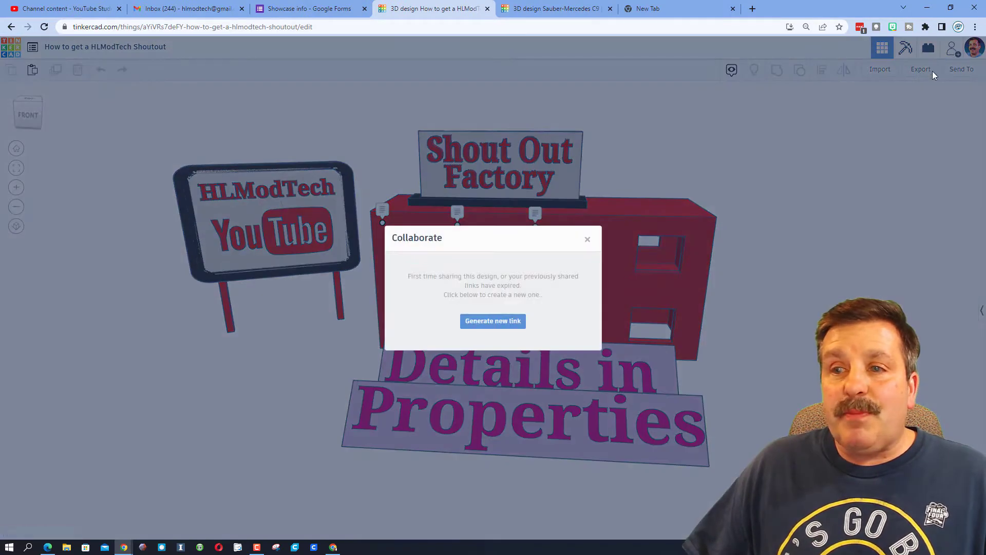
{"action": "left_click", "coordinate": [485, 321]}
{"action": "left_click", "coordinate": [522, 300]}
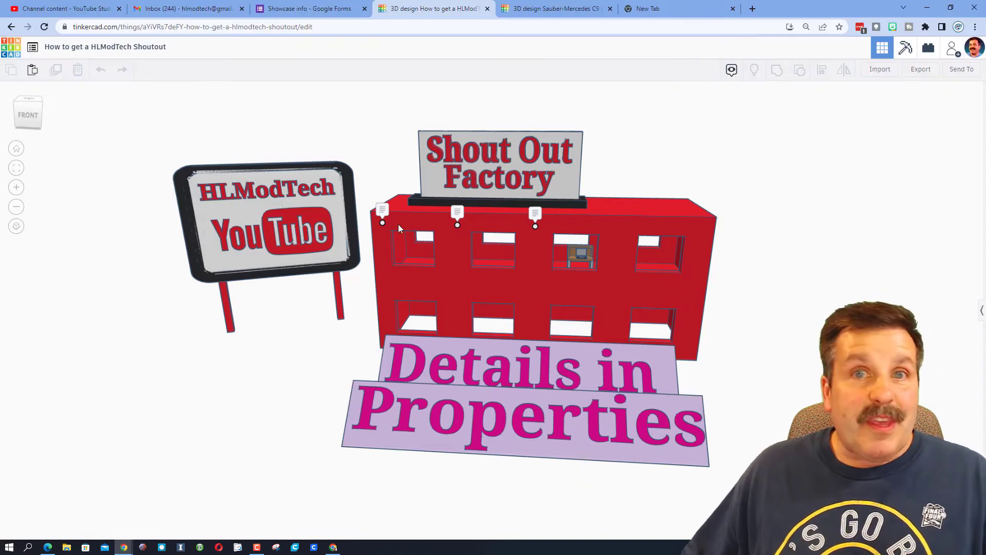
Read the three notes along the upper edge of the Shout Out Factory building.
{"action": "left_click", "coordinate": [384, 209]}
{"action": "left_click", "coordinate": [457, 211]}
{"action": "left_click", "coordinate": [535, 217]}
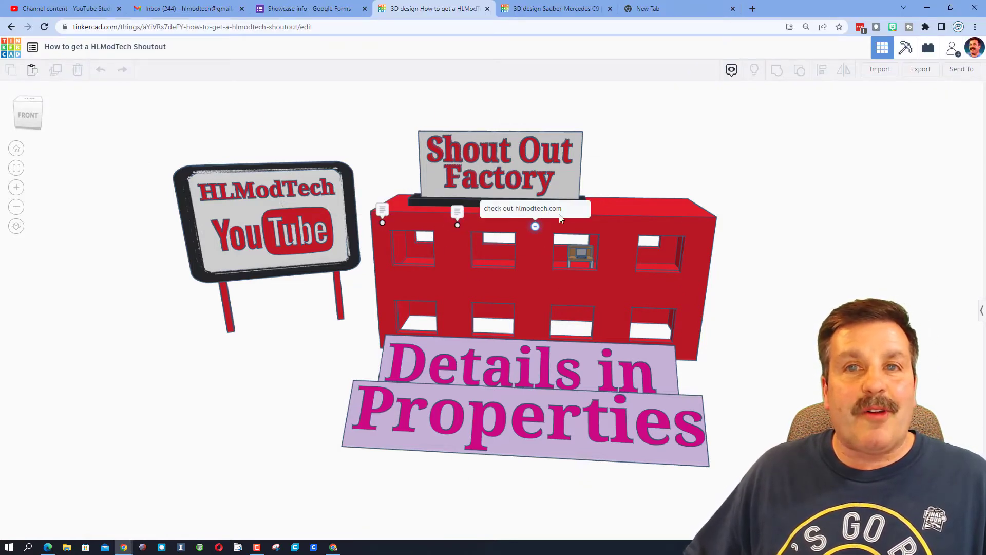
{"action": "right_click_drag", "start_coordinate": [612, 246], "coordinate": [617, 248]}
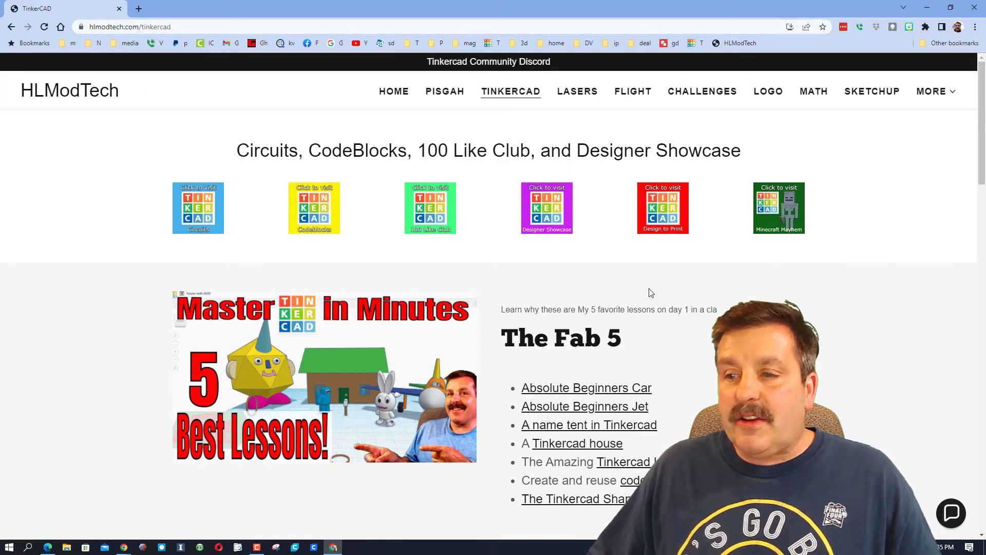
Open the contact chat on the HLModTech website and close it again.
{"action": "left_click", "coordinate": [951, 518]}
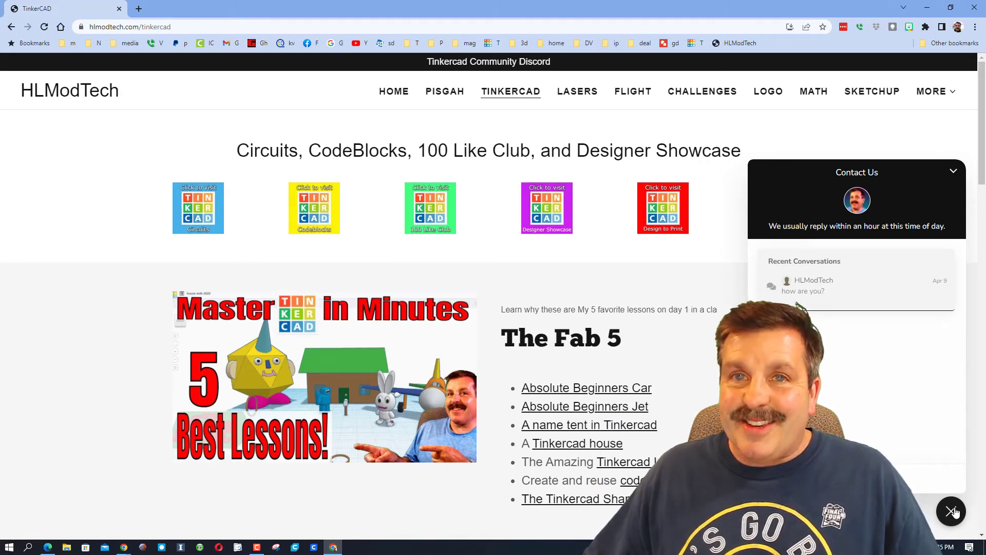
{"action": "left_click", "coordinate": [951, 512]}
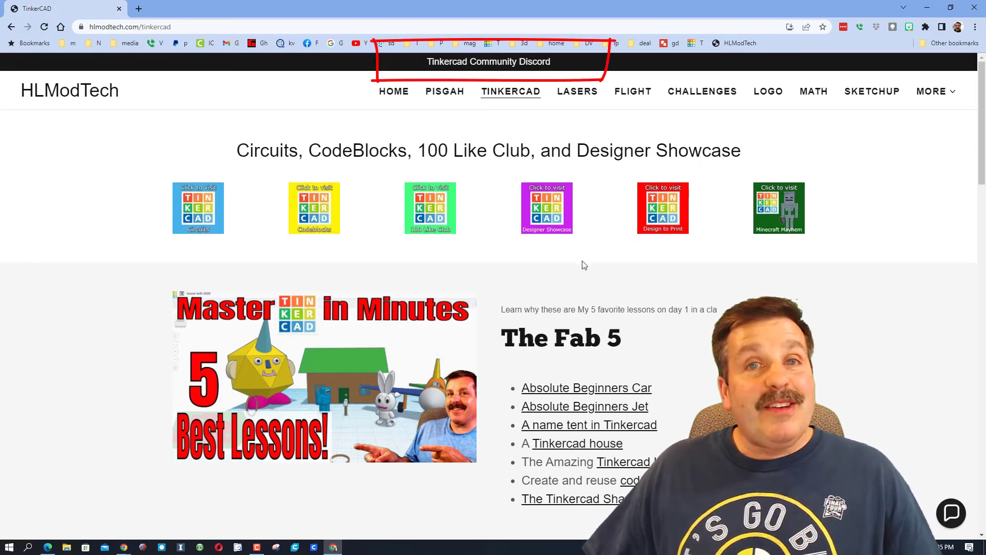
Open the Designer Showcase directory and visit the last profile in its Tinkercad column.
{"action": "left_click", "coordinate": [547, 211]}
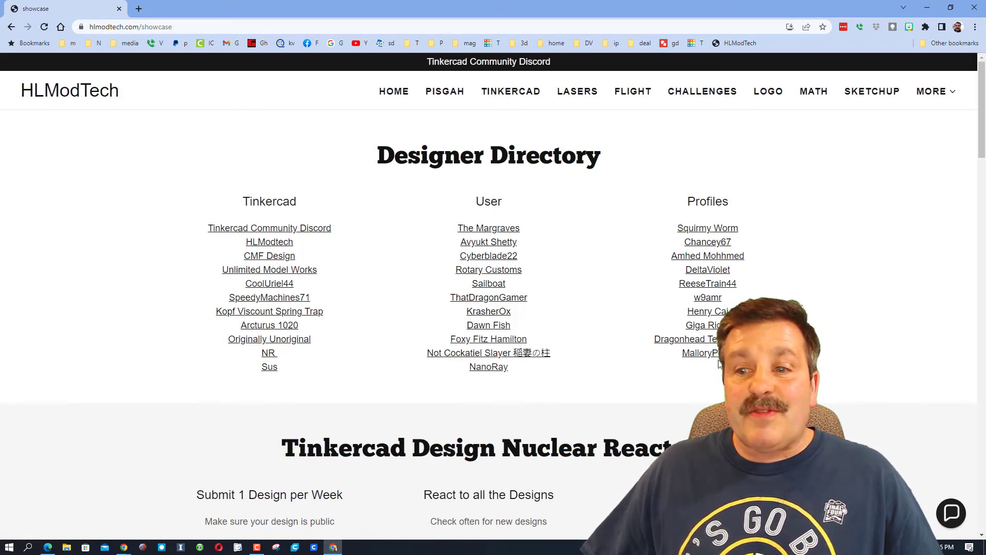
{"action": "left_click", "coordinate": [270, 367]}
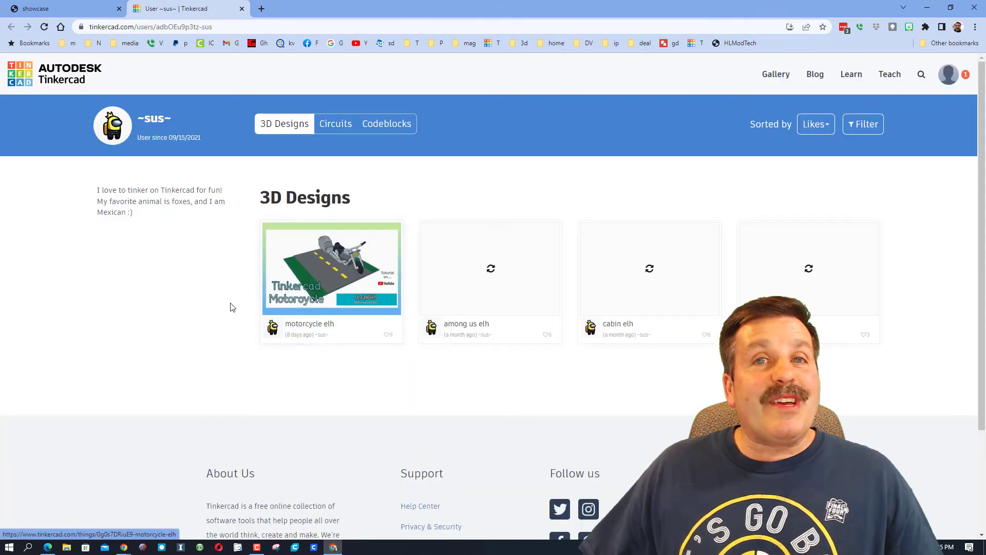
Open the "among us elh" design, add an "Awesome, A+" reaction and close the design.
{"action": "left_click", "coordinate": [502, 314]}
{"action": "left_click", "coordinate": [741, 97]}
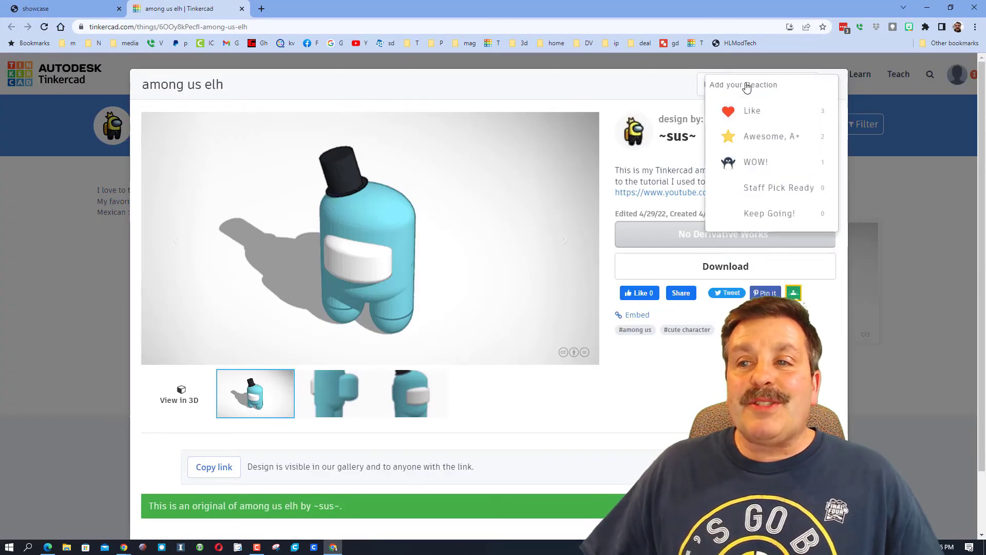
{"action": "left_click", "coordinate": [765, 134]}
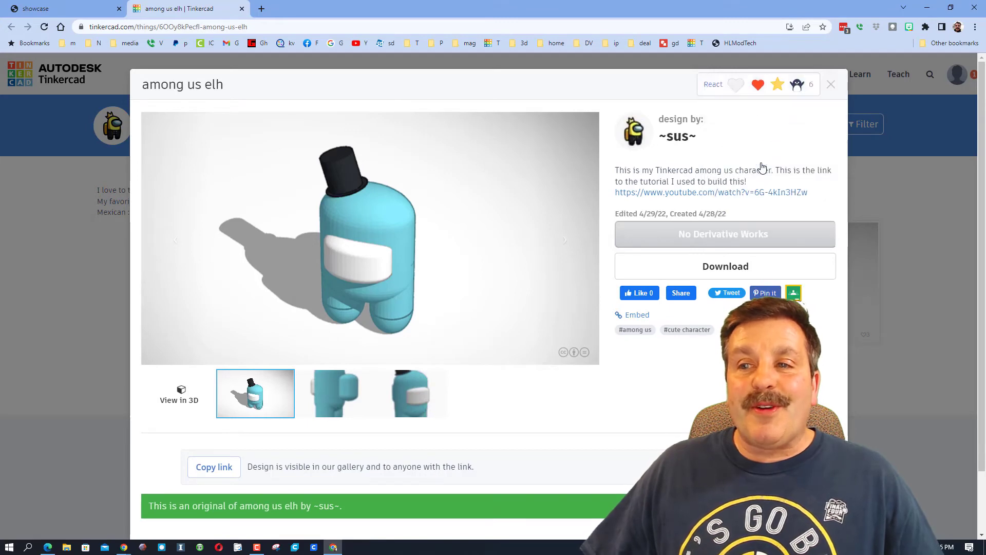
{"action": "left_click", "coordinate": [826, 92]}
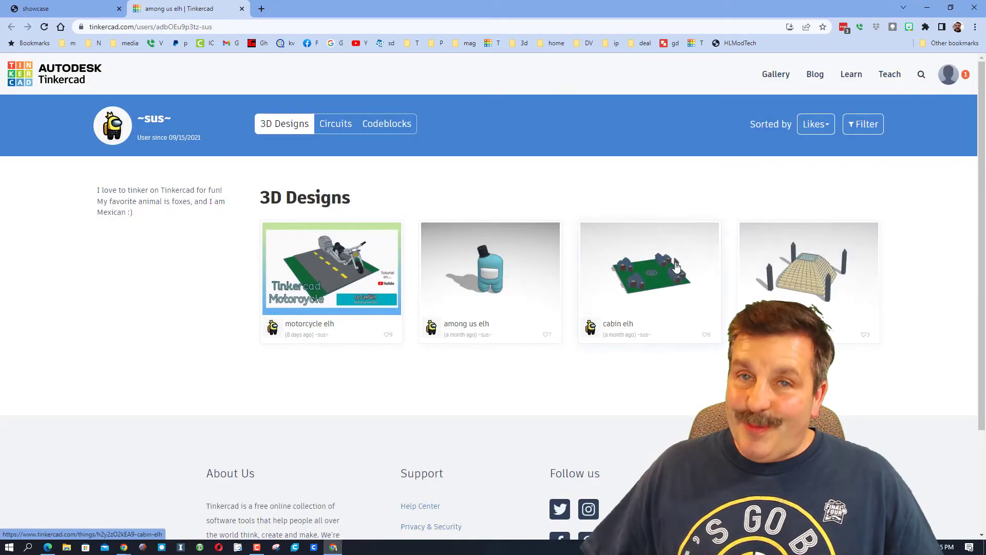
Check the account's notifications for reactions to its designs and open the account's own public profile page.
{"action": "left_click", "coordinate": [954, 81]}
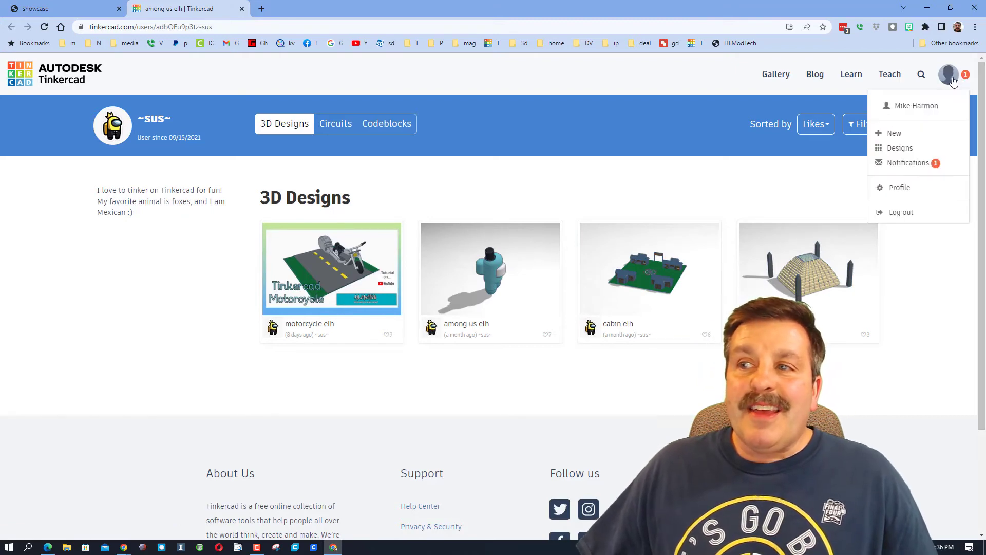
{"action": "left_click", "coordinate": [907, 164]}
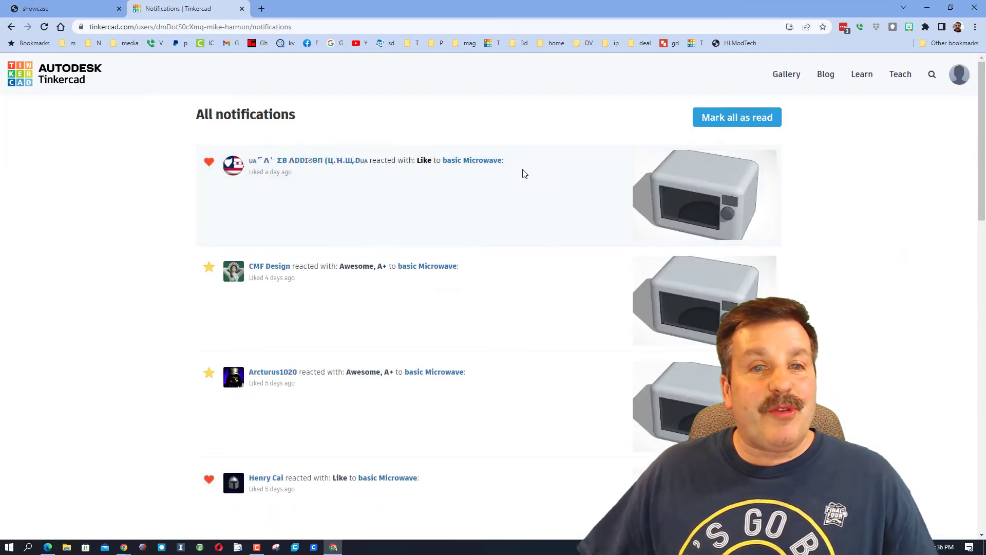
{"action": "left_click", "coordinate": [959, 81]}
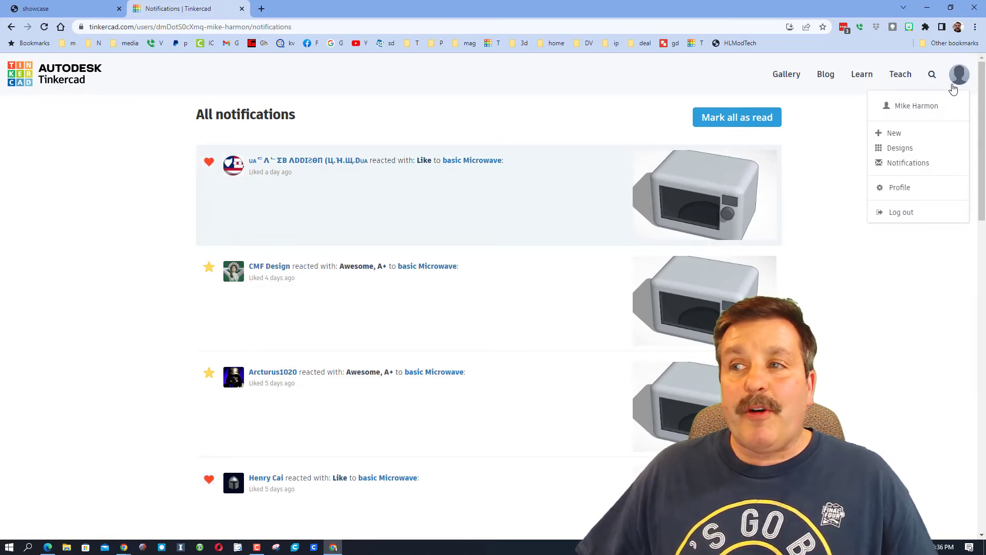
{"action": "left_click", "coordinate": [910, 105]}
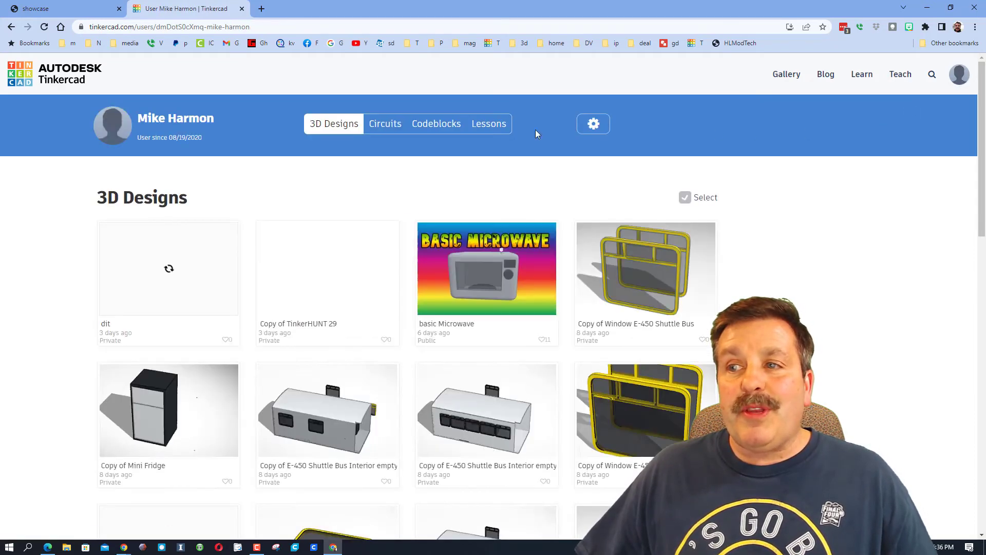
Copy the web address of the account's own Tinkercad profile page.
{"action": "left_click", "coordinate": [234, 29]}
{"action": "right_click", "coordinate": [235, 29]}
{"action": "left_click", "coordinate": [261, 98]}
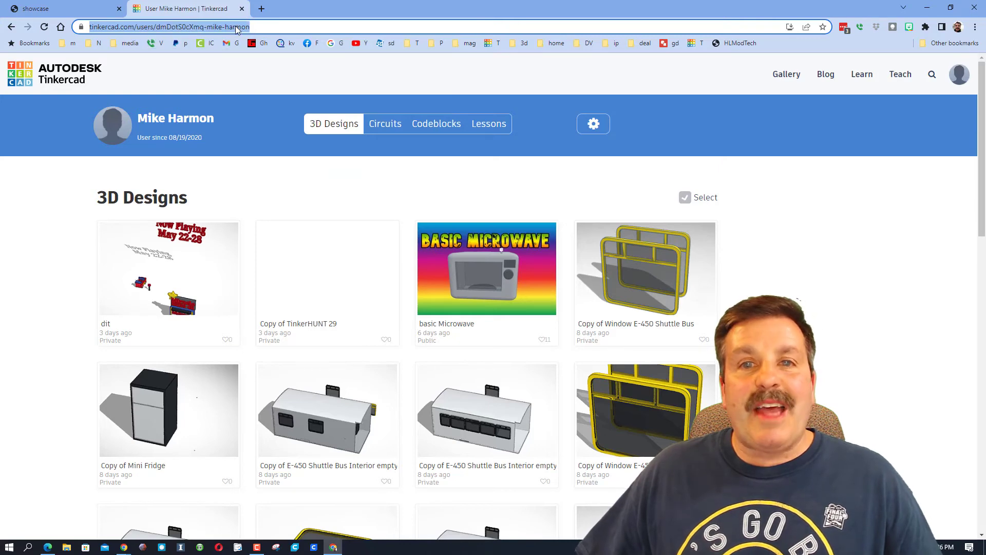
Return to the Sauber-Mercedes C9 design, show the car at an angle from its front and right side, and deselect it.
{"action": "left_click", "coordinate": [241, 10]}
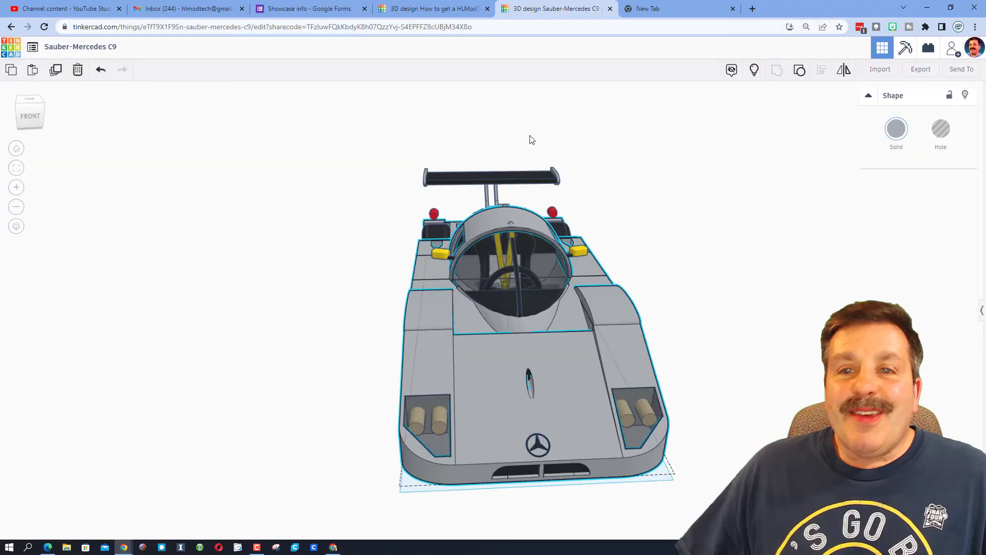
{"action": "right_click_drag", "start_coordinate": [529, 136], "coordinate": [353, 169]}
{"action": "scroll", "coordinate": [352, 173], "scroll_direction": "up", "scroll_amount": 4}
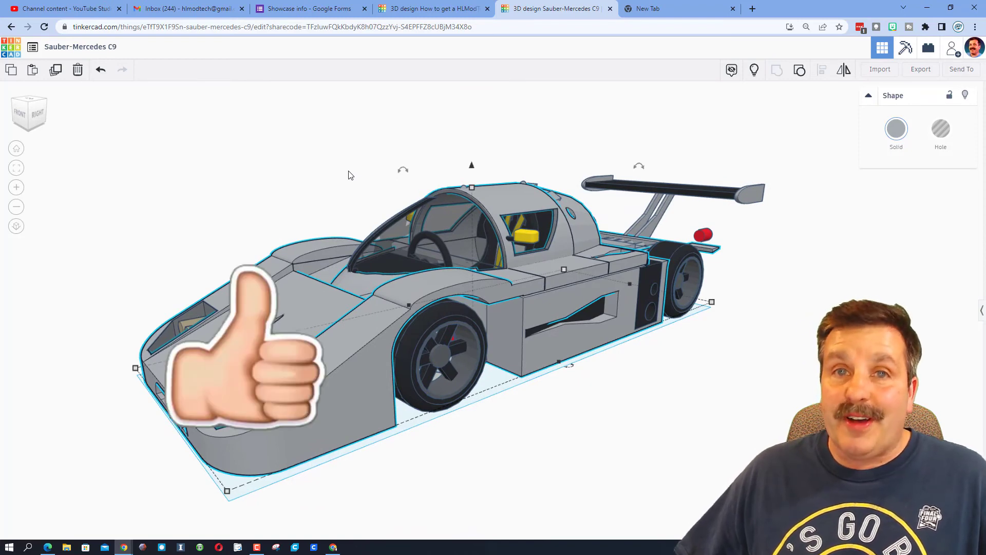
{"action": "left_click", "coordinate": [349, 175]}
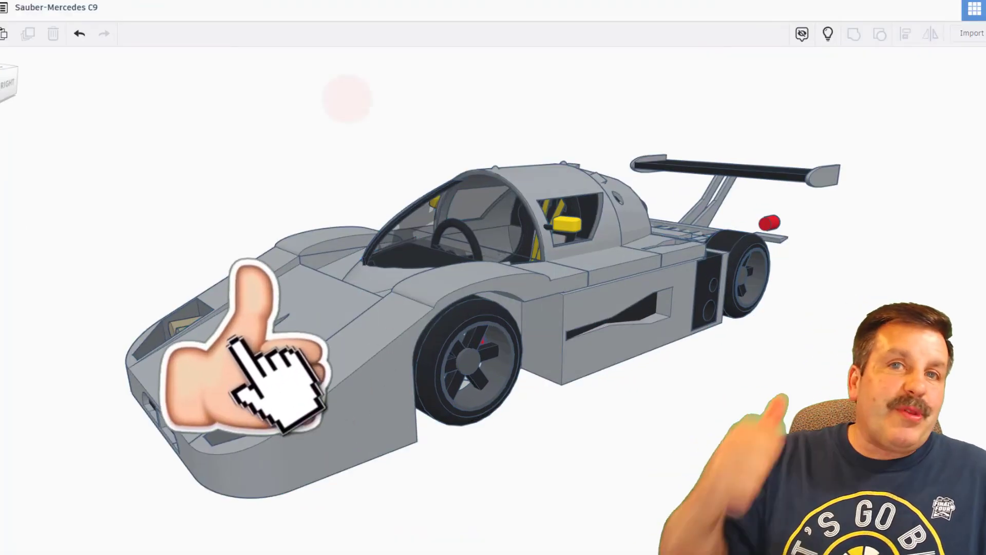